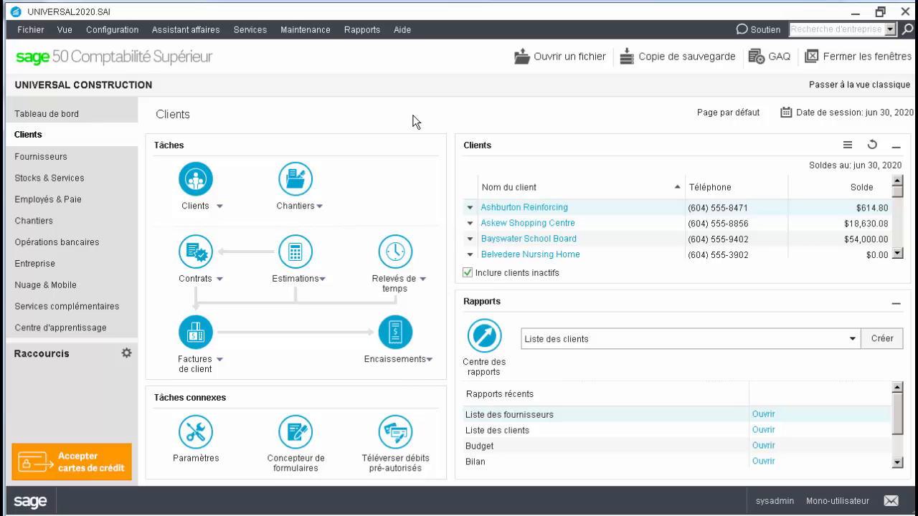
left_click(382, 32)
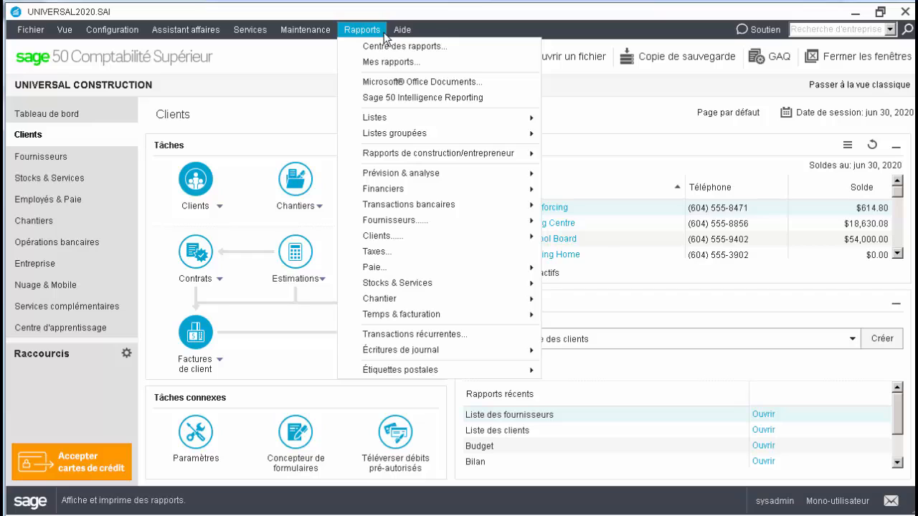
left_click(383, 32)
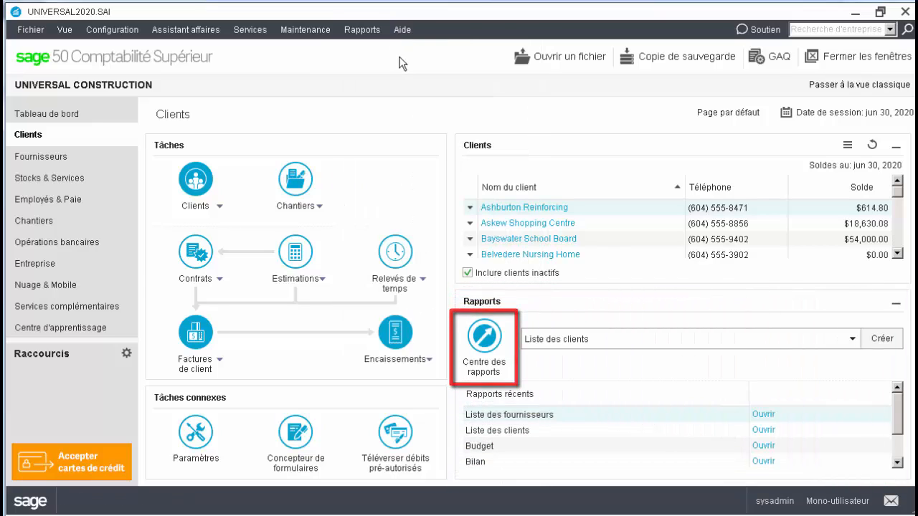
- Open the Centre des rapports and browse the Fournisseurs and Stocks & services report types
left_click(485, 343)
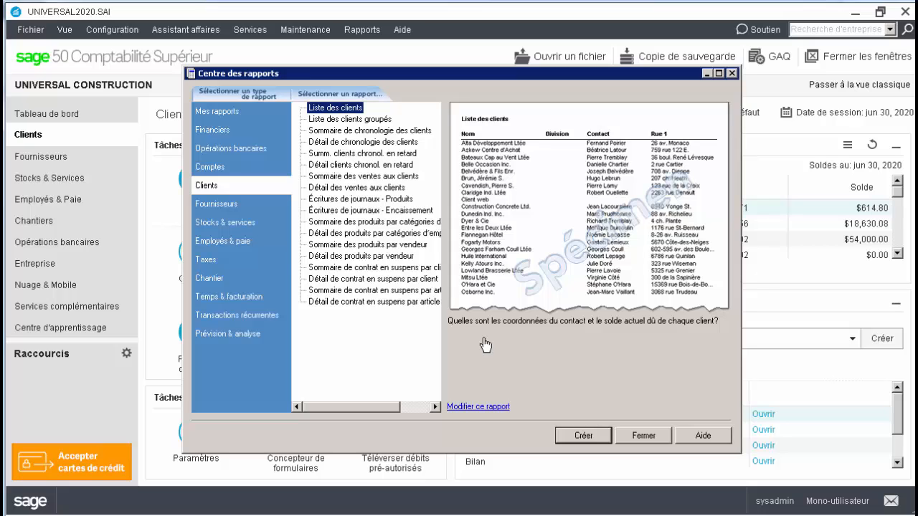
left_click(270, 206)
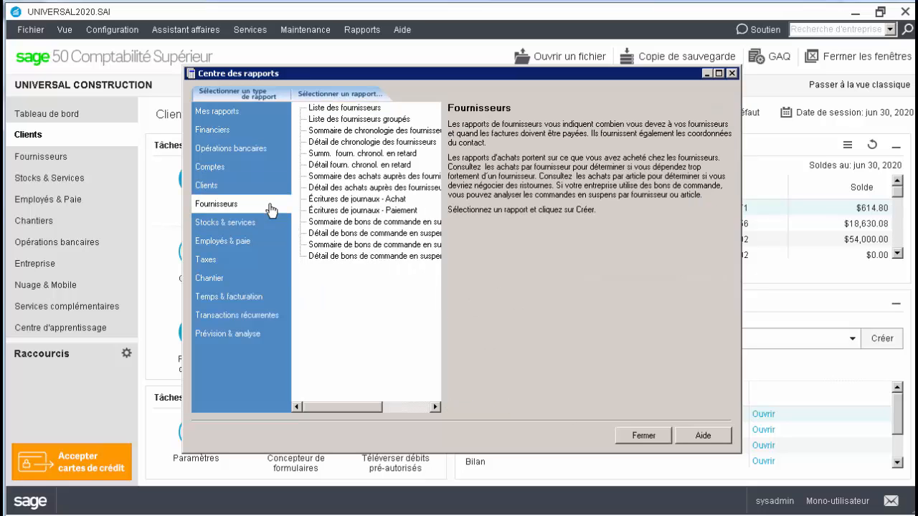
left_click(267, 227)
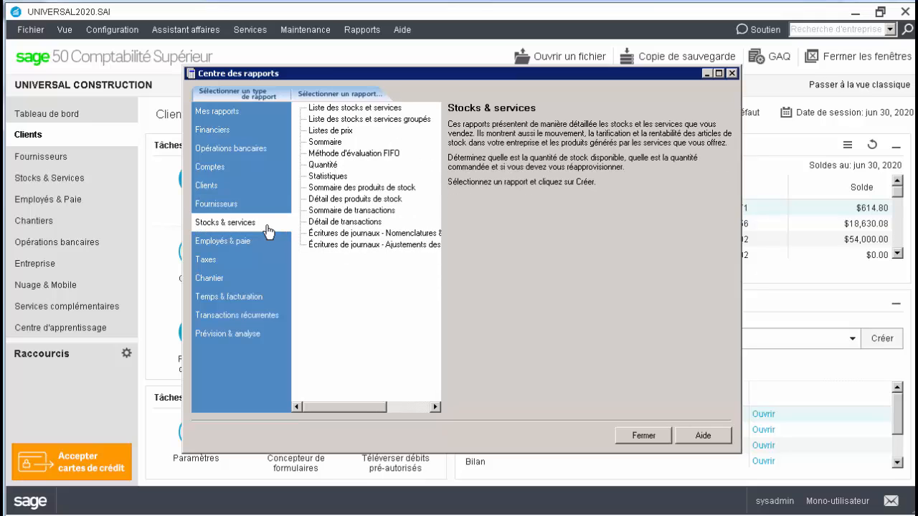
- Create the Liste des clients report from the Clients report type
left_click(284, 188)
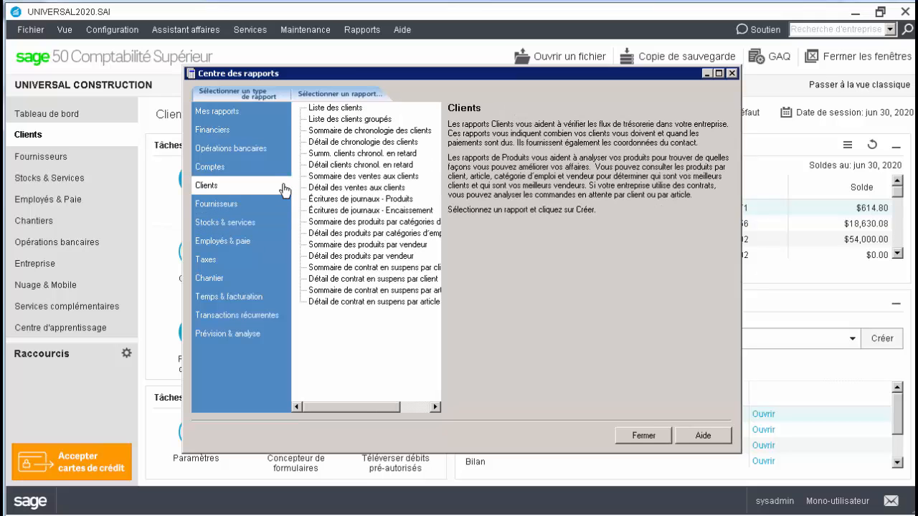
left_click(351, 109)
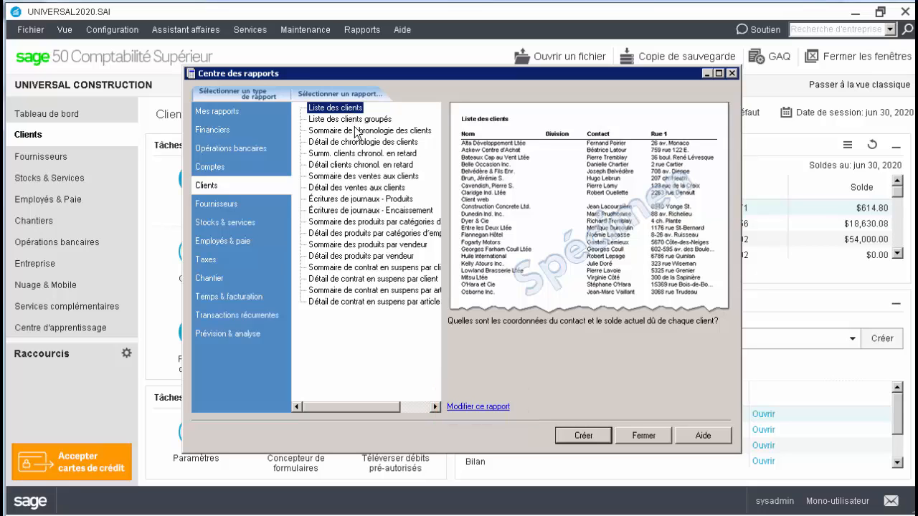
left_click(572, 440)
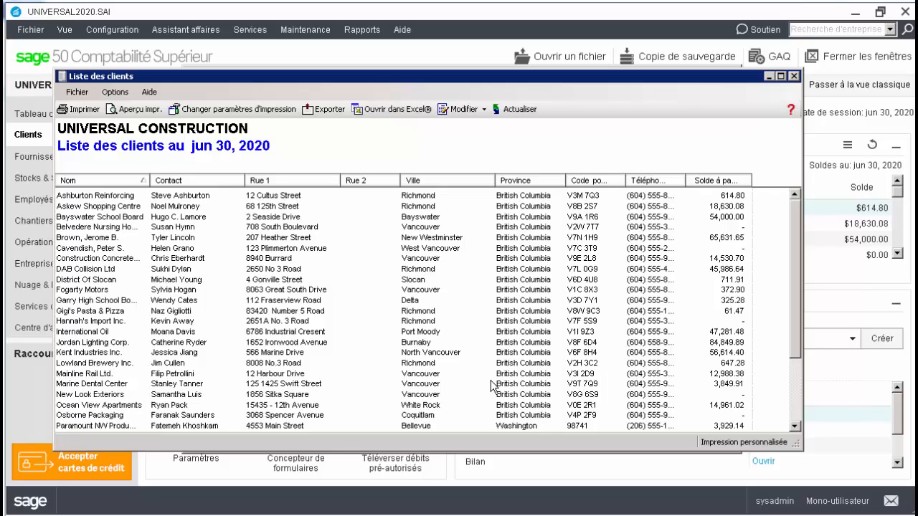
- Search the client list report for "Vancouver" and highlight all matches
left_click(115, 92)
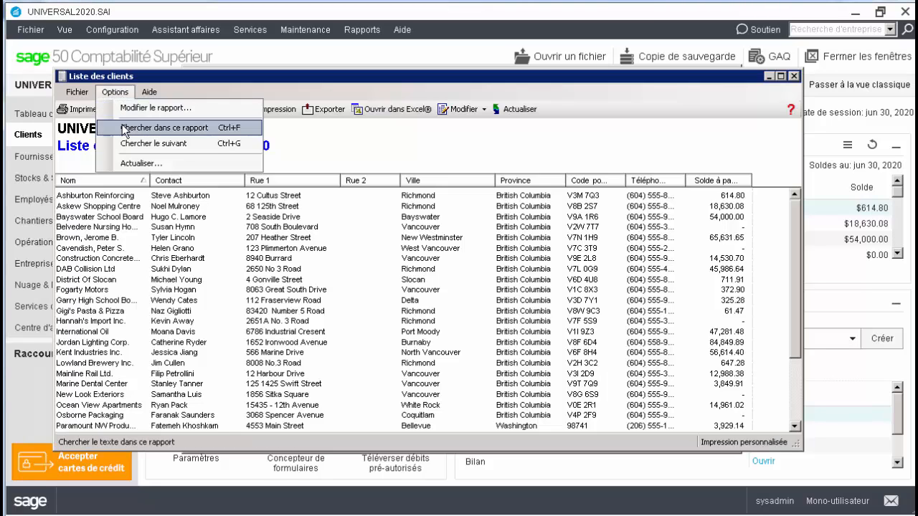
left_click(124, 128)
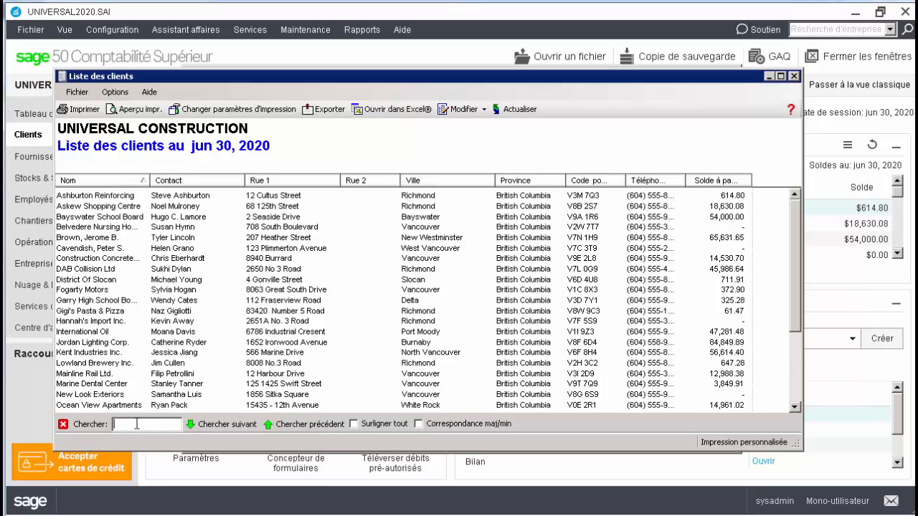
type("Vancouver")
left_click(353, 424)
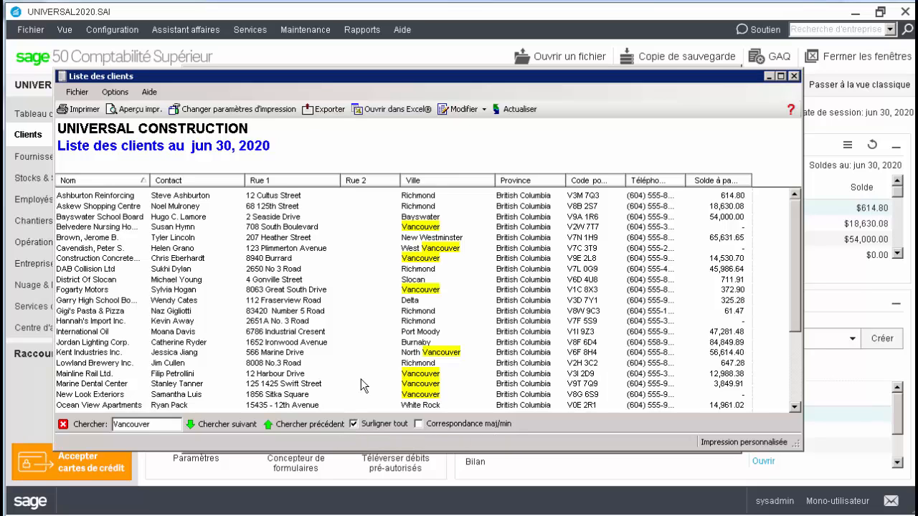
- Modify the report options of the client list to include shipping addresses (Inclure les adresses d'expédition)
left_click(470, 113)
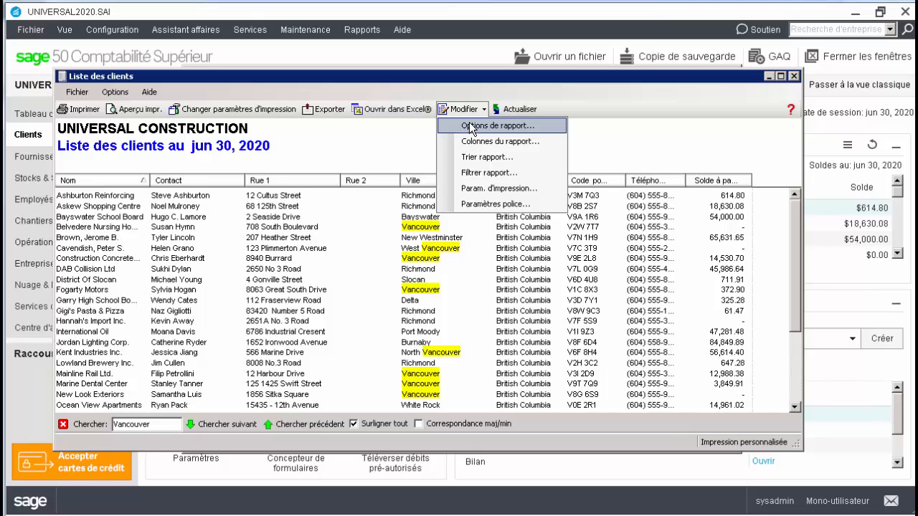
left_click(495, 125)
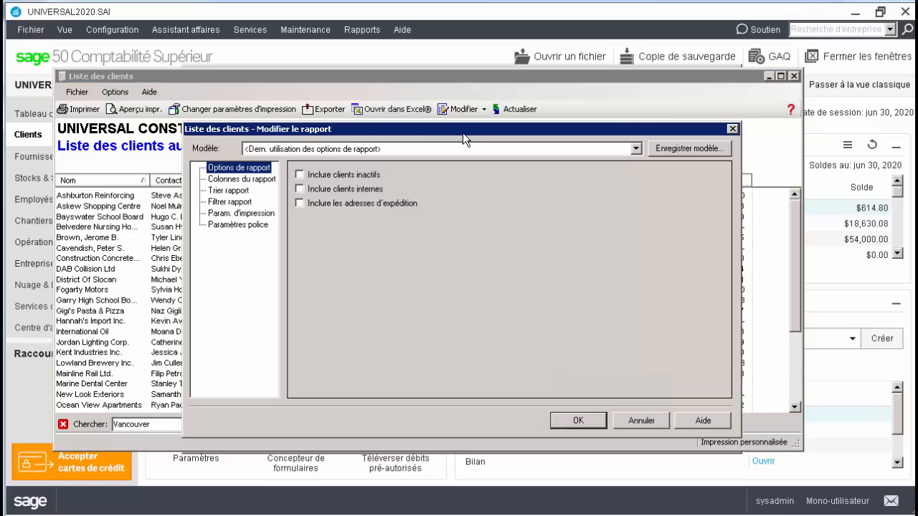
left_click(317, 203)
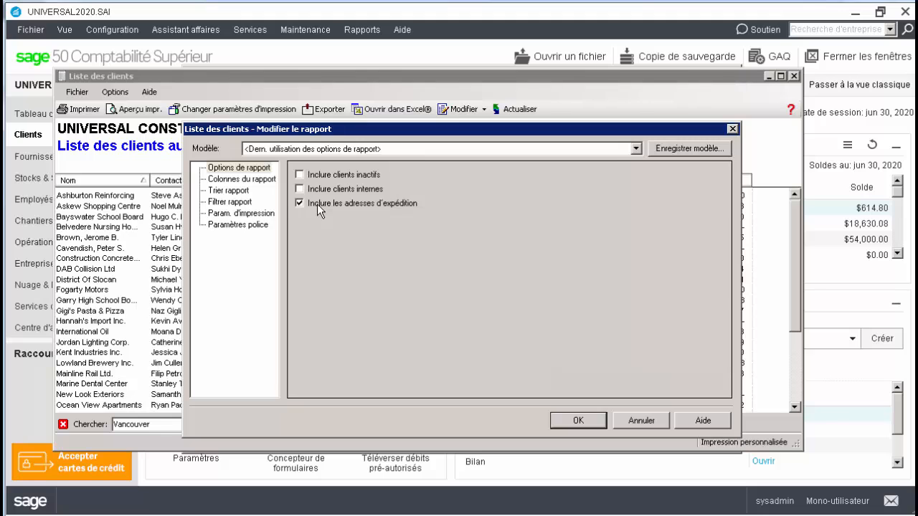
left_click(590, 424)
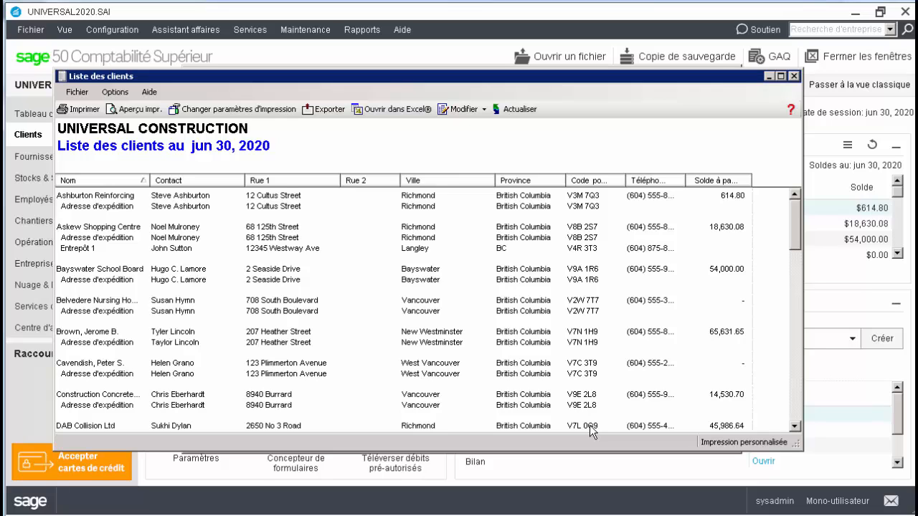
- Rearrange the report columns: hide Rue 2 and place Téléphone 1 directly after Contact, wide enough to show full numbers
right_click(382, 182)
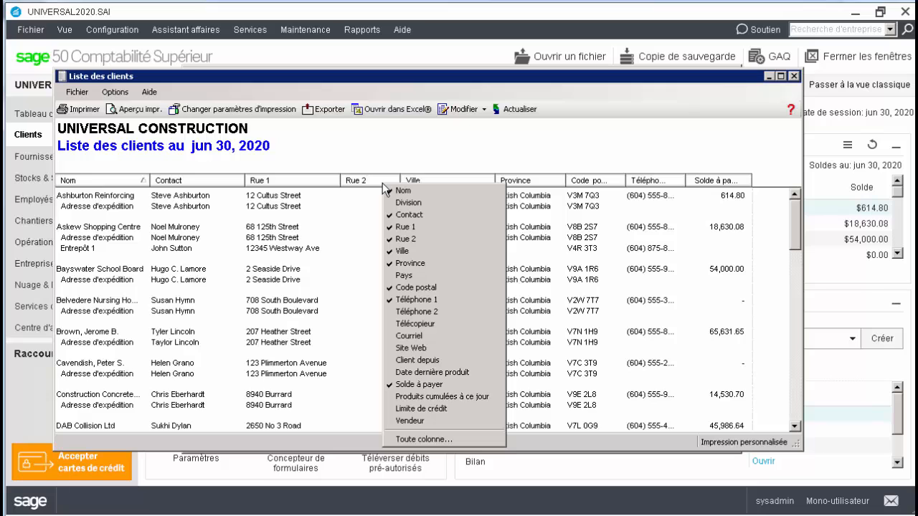
left_click(407, 240)
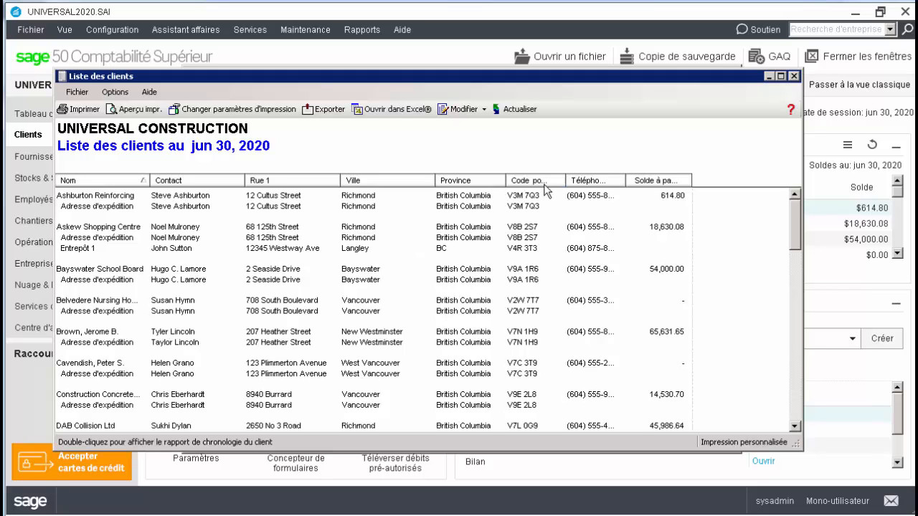
left_click_drag(514, 188, 233, 183)
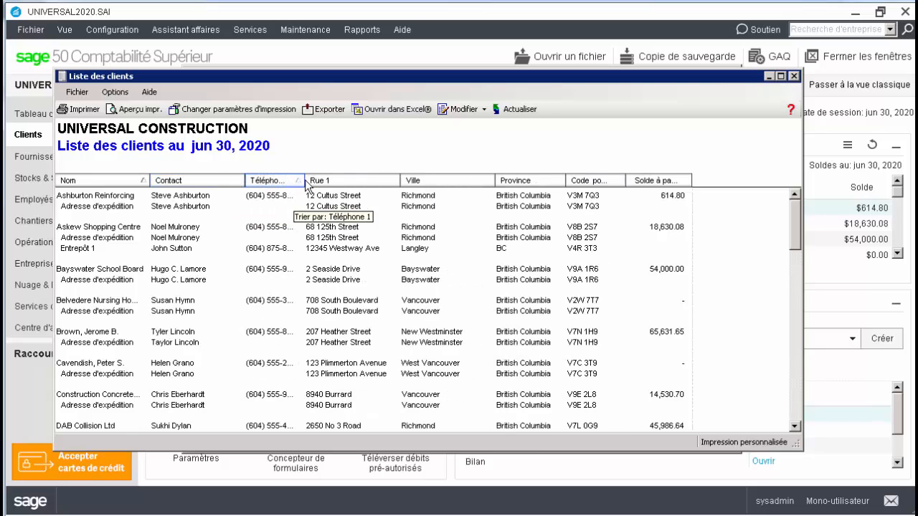
left_click_drag(306, 181, 338, 185)
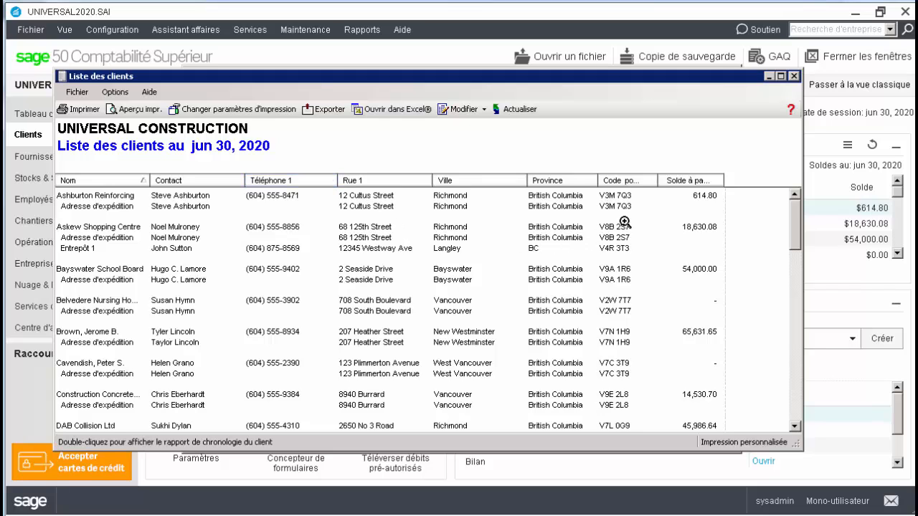
- Sort the client list by Solde à payer in ascending and descending order, and return it to its default order
left_click(695, 182)
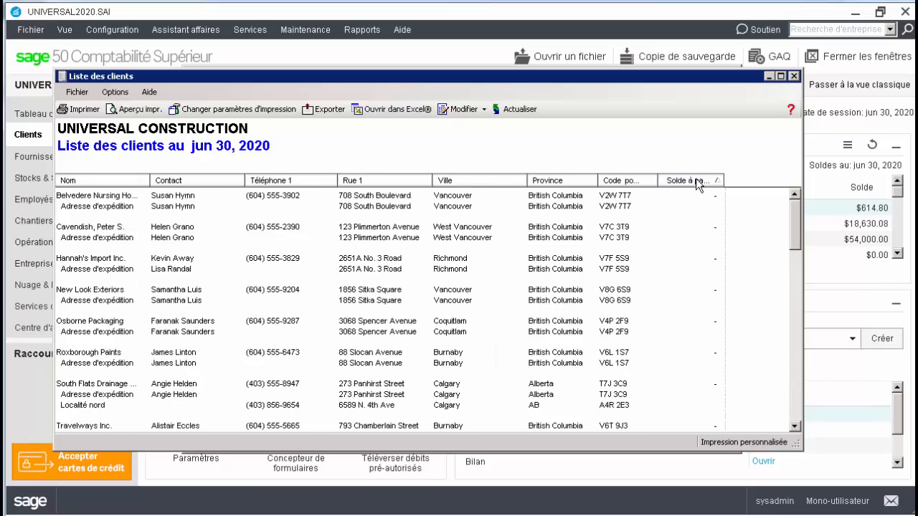
left_click(695, 182)
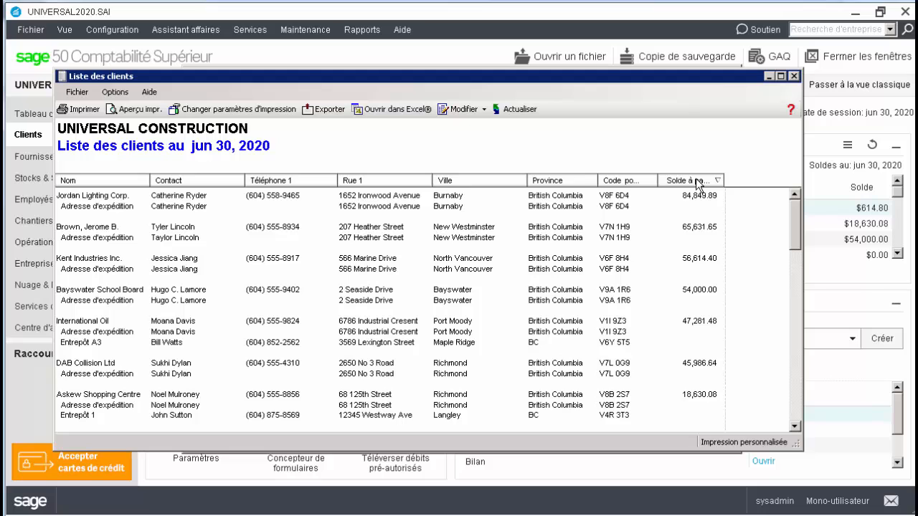
left_click(696, 183)
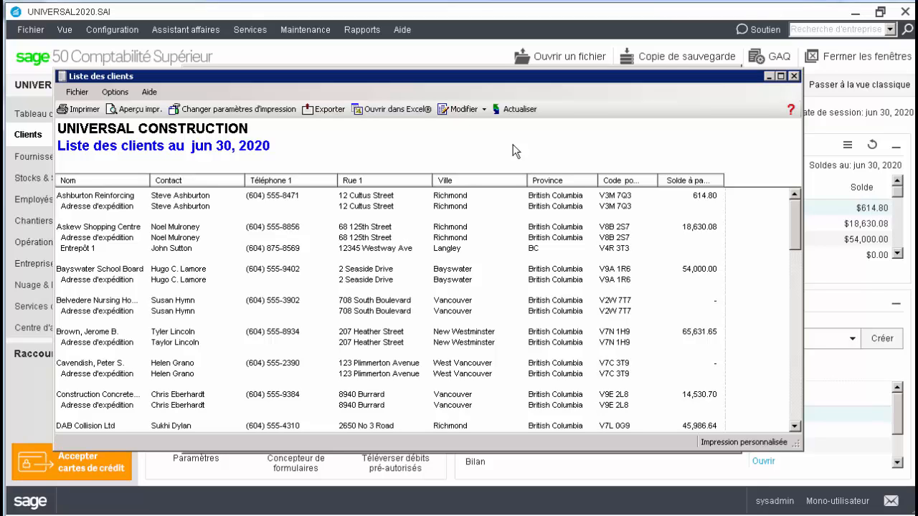
- Enable a custom filter specification on the report to include only clients whose city is Vancouver
left_click(471, 112)
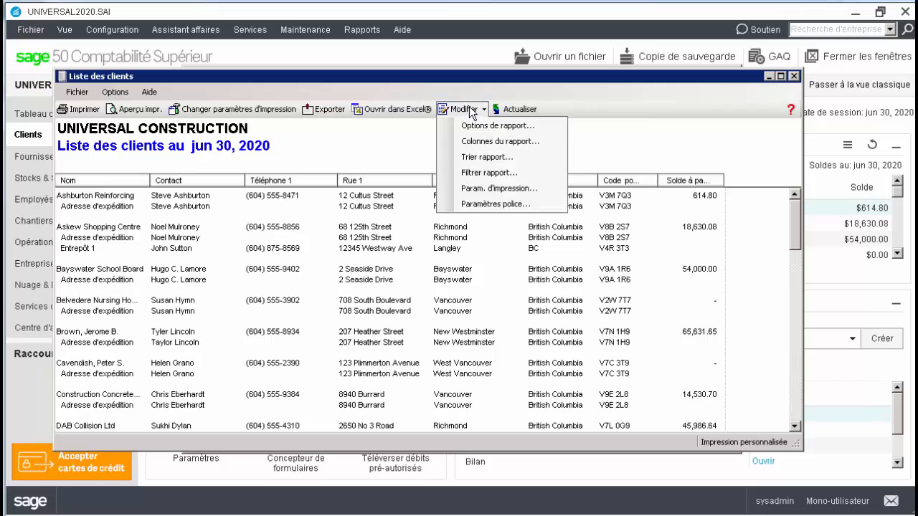
left_click(468, 173)
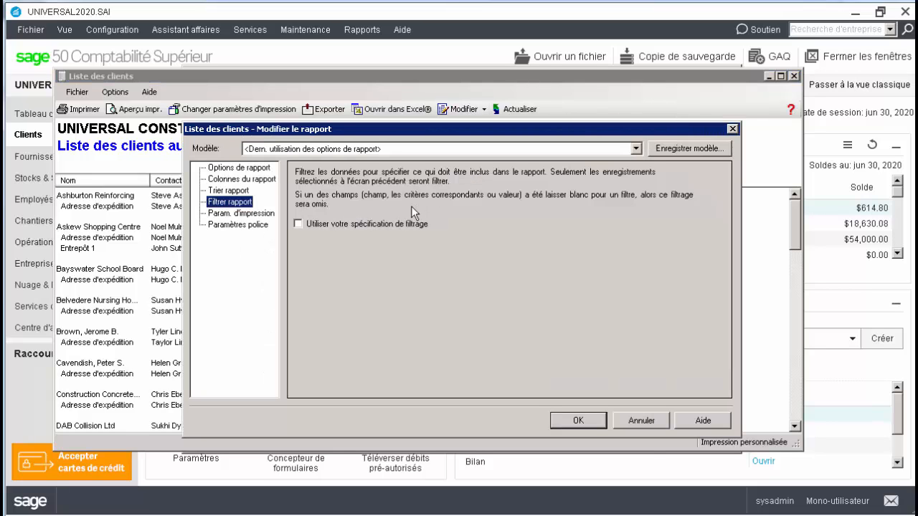
left_click(394, 226)
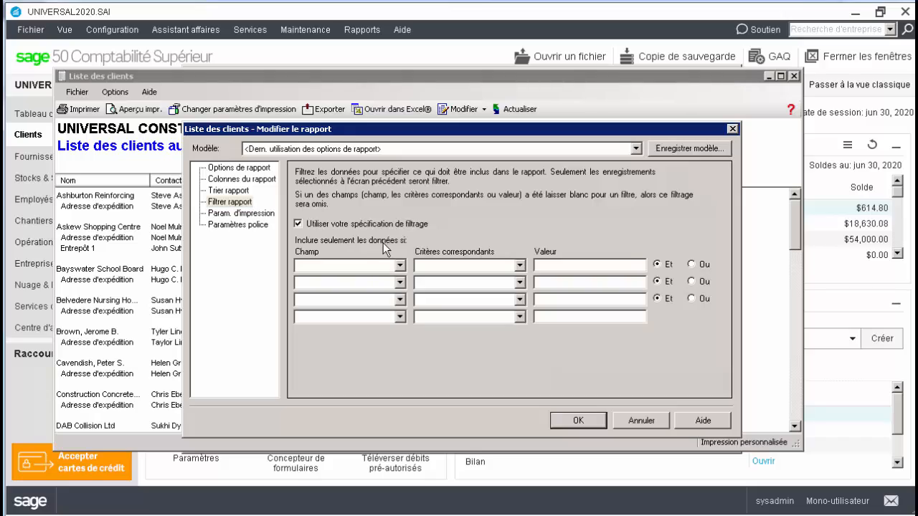
left_click(360, 268)
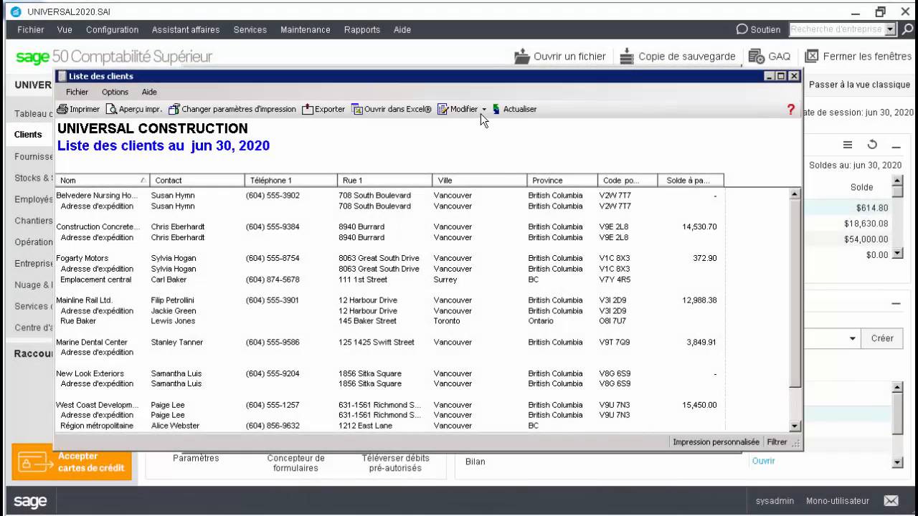
left_click(481, 111)
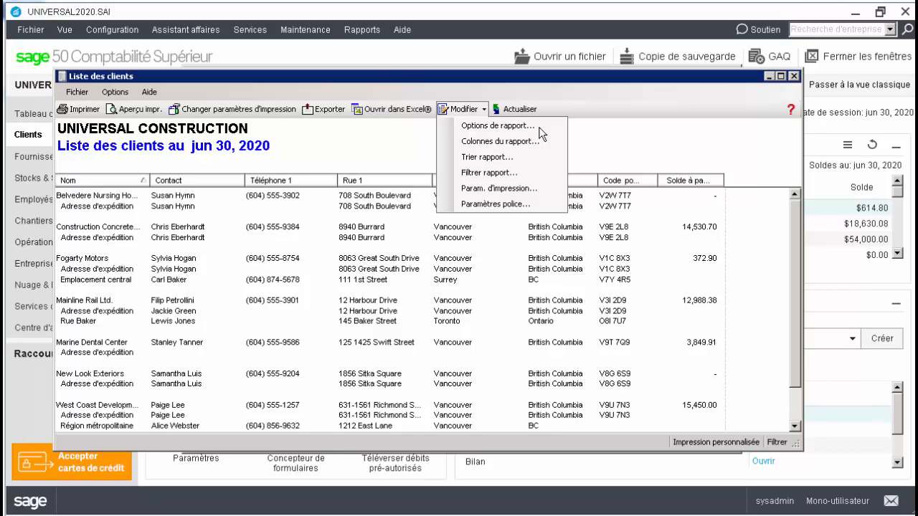
left_click(584, 231)
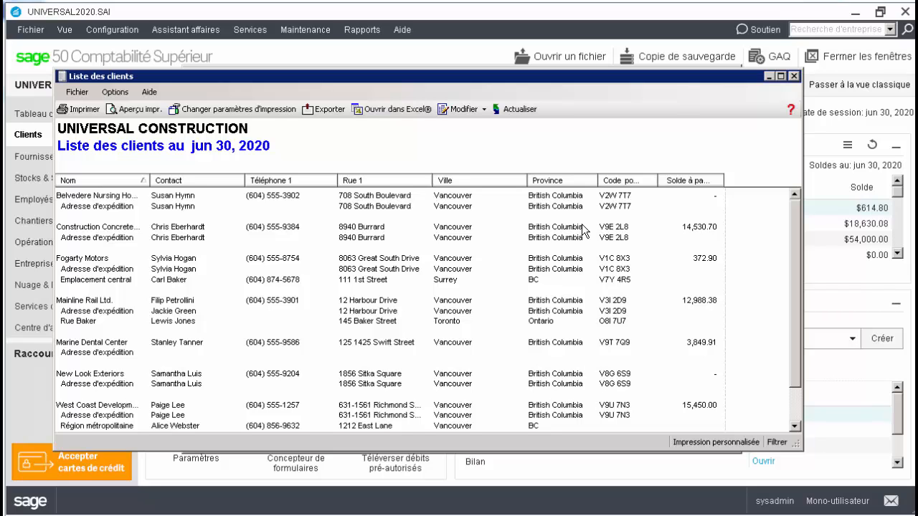
- Save the report settings as a template named Vancouver Clients in the Rapports de Clients group, and close the report generated from it
left_click(480, 111)
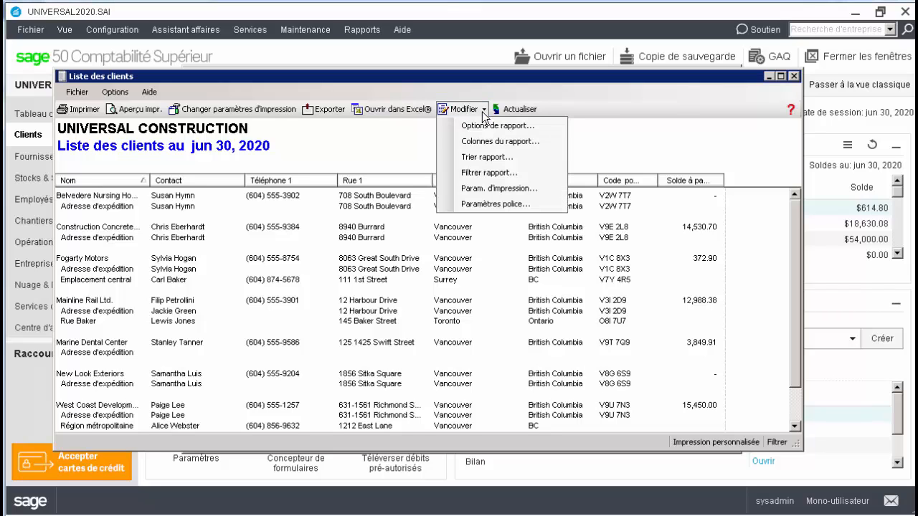
left_click(522, 126)
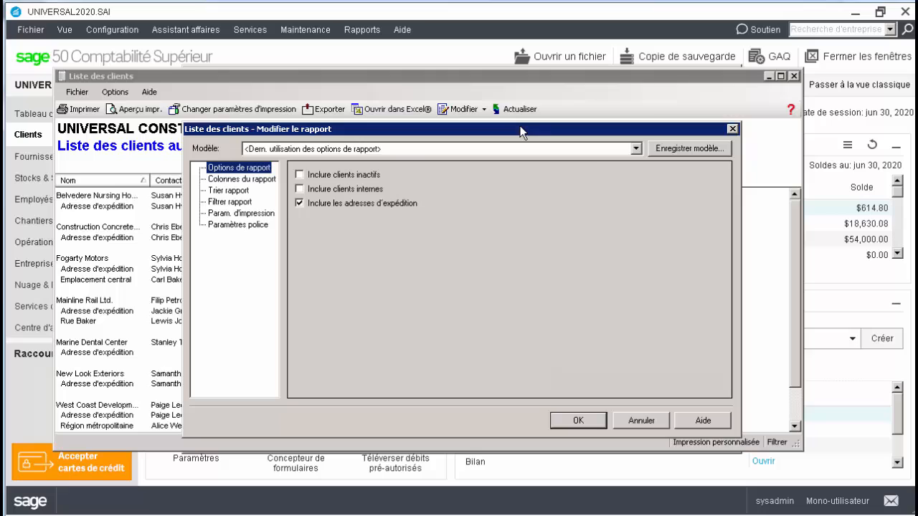
left_click(667, 151)
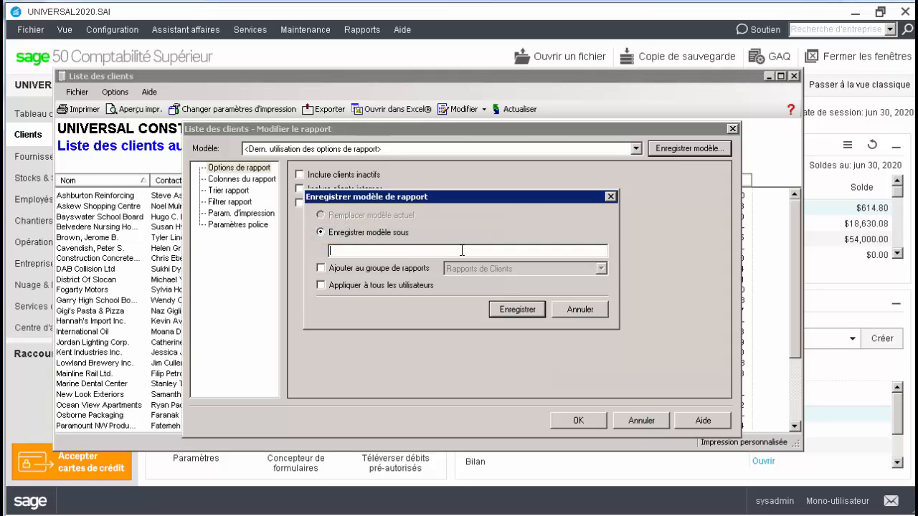
type("Vancouver Clients")
left_click(320, 268)
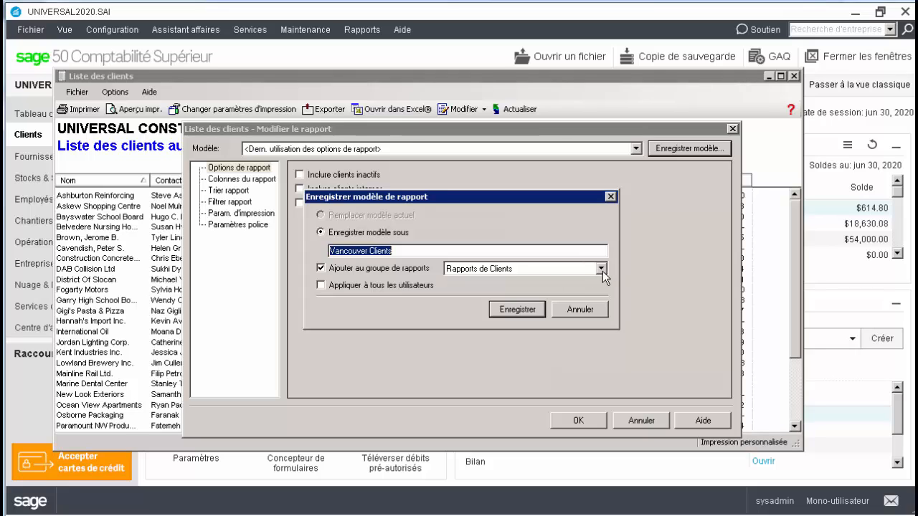
left_click(517, 309)
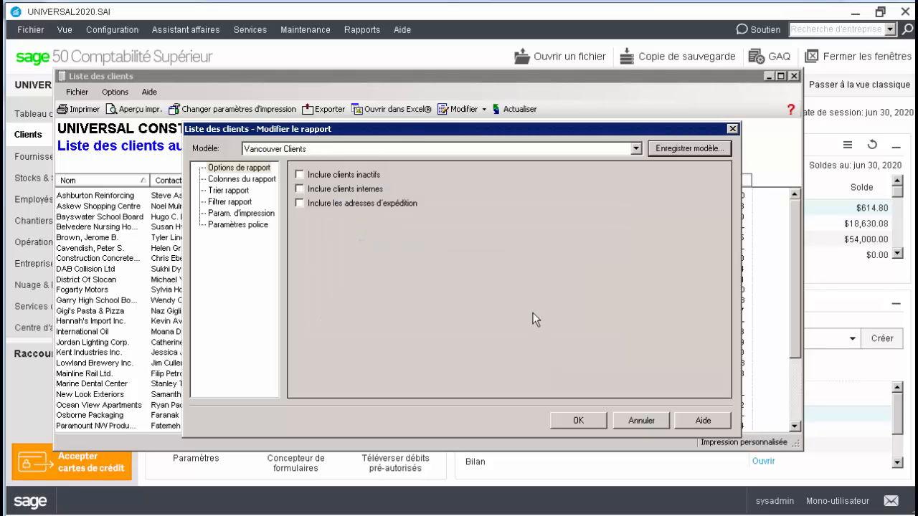
left_click(576, 421)
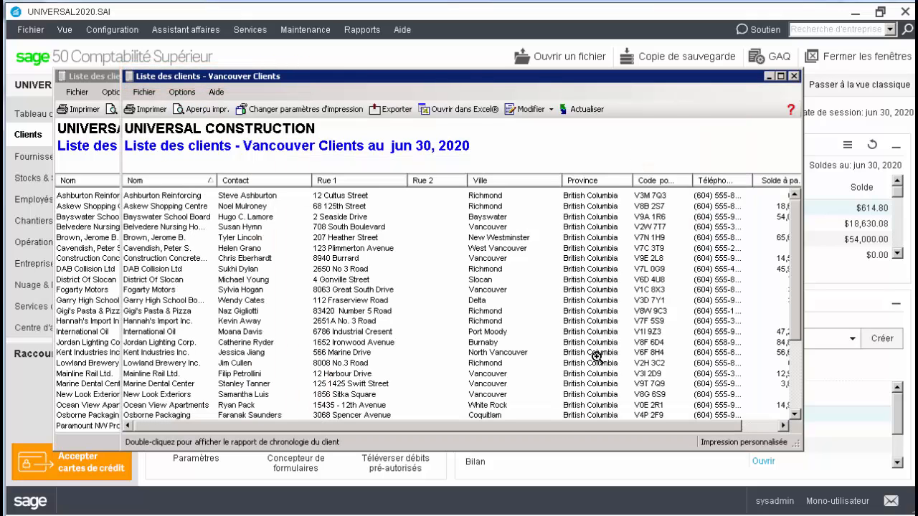
left_click(793, 76)
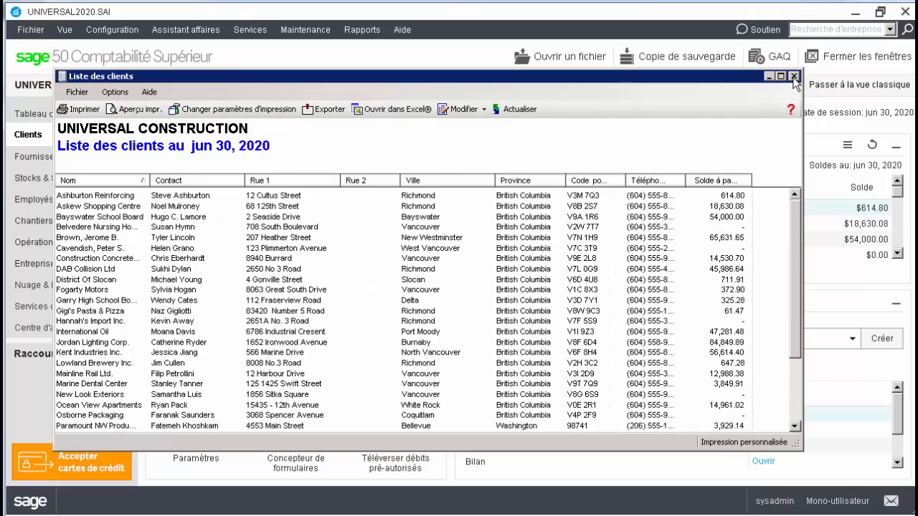
- Close the client list report and open the Mes rapports window from the report centre, expanding the Rapports de Clients group
left_click(794, 76)
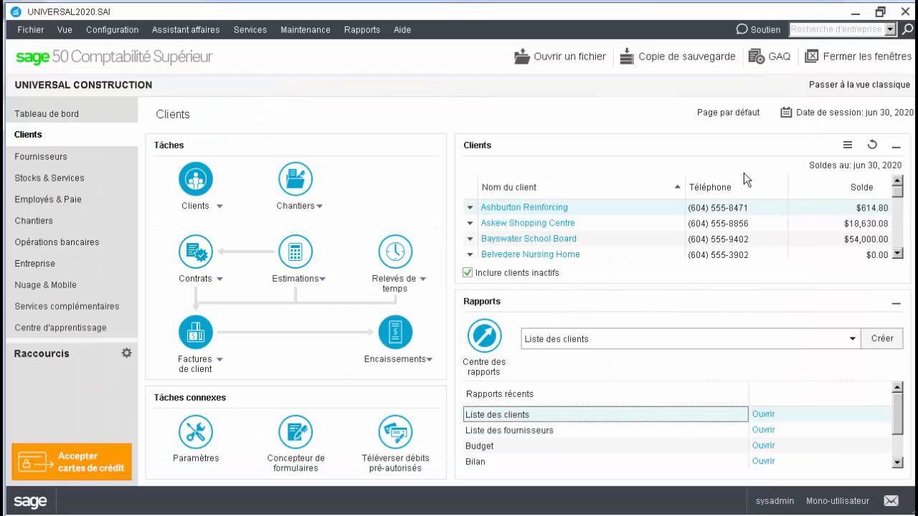
left_click(485, 337)
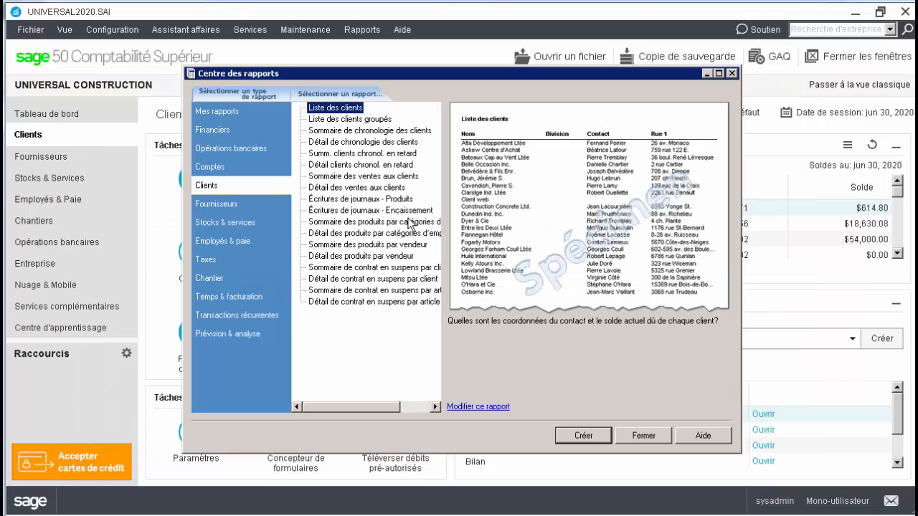
left_click(277, 113)
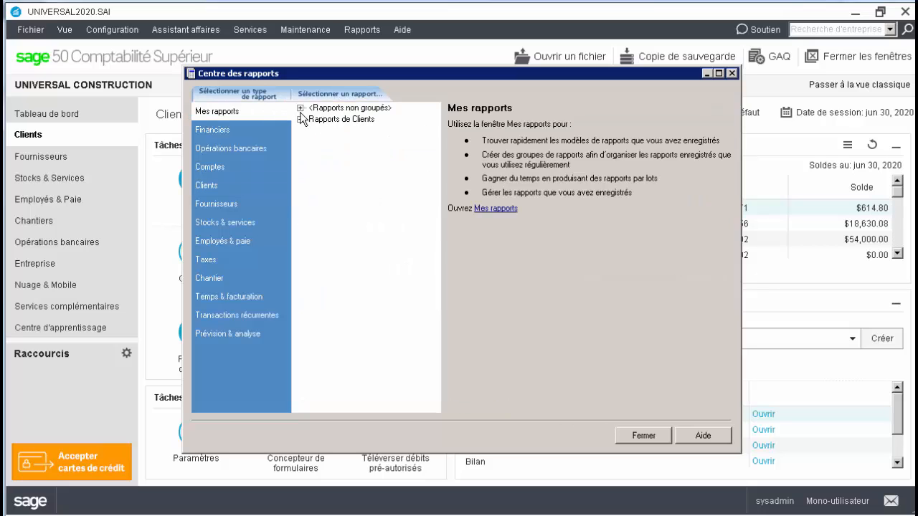
left_click(301, 120)
left_click(496, 208)
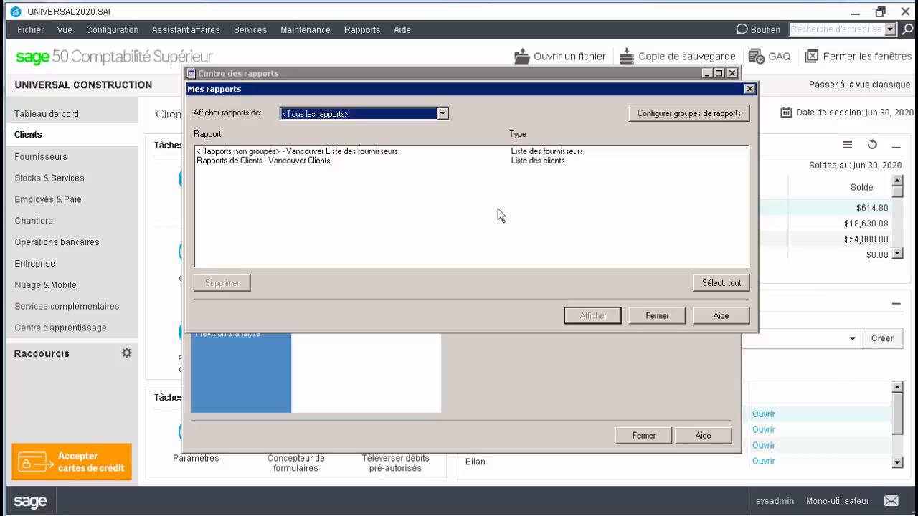
- Look through the report group filter choices and test selecting individual and all saved reports in Mes rapports
left_click(443, 114)
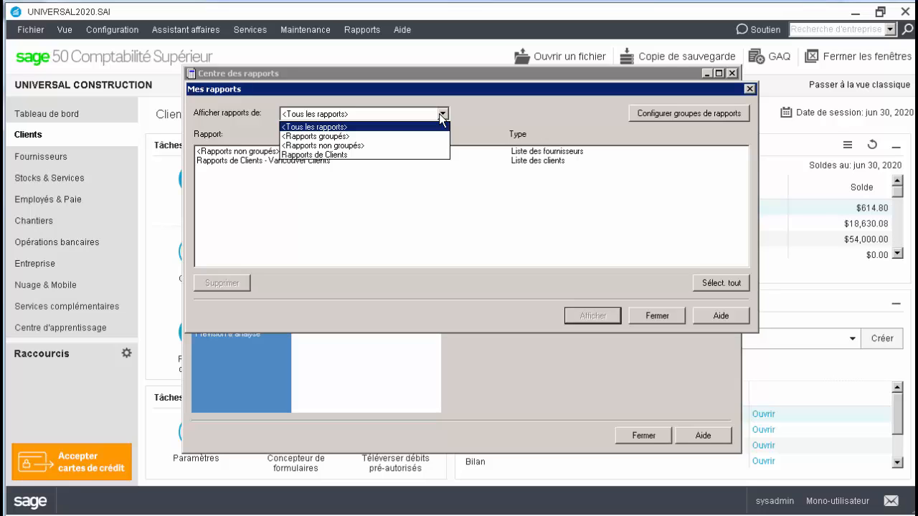
left_click(440, 115)
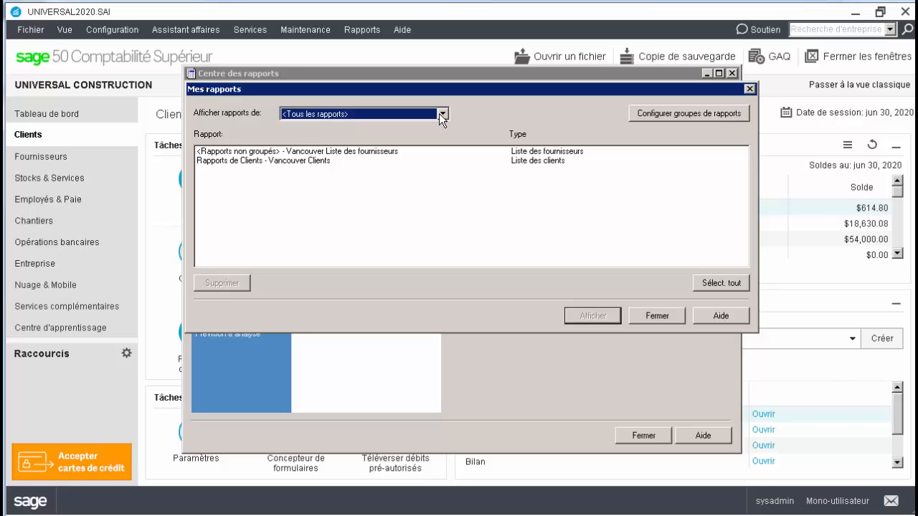
left_click(426, 147)
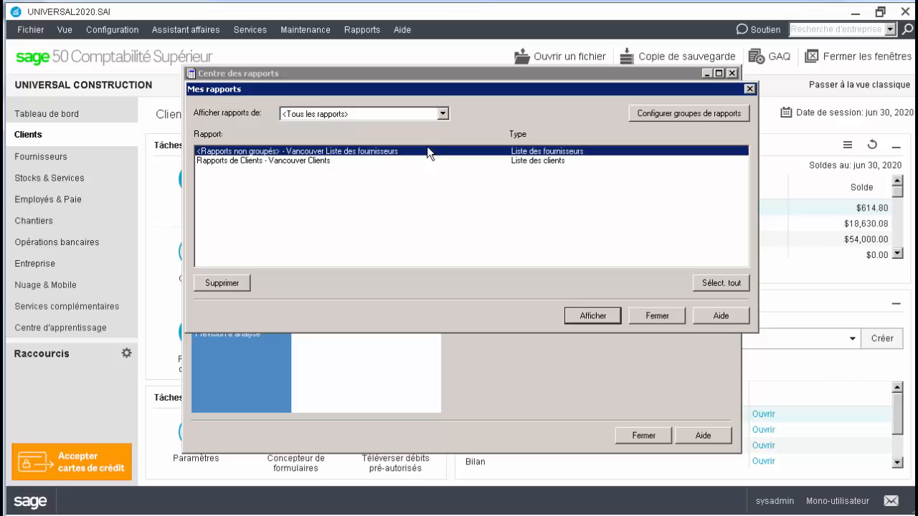
left_click(423, 153)
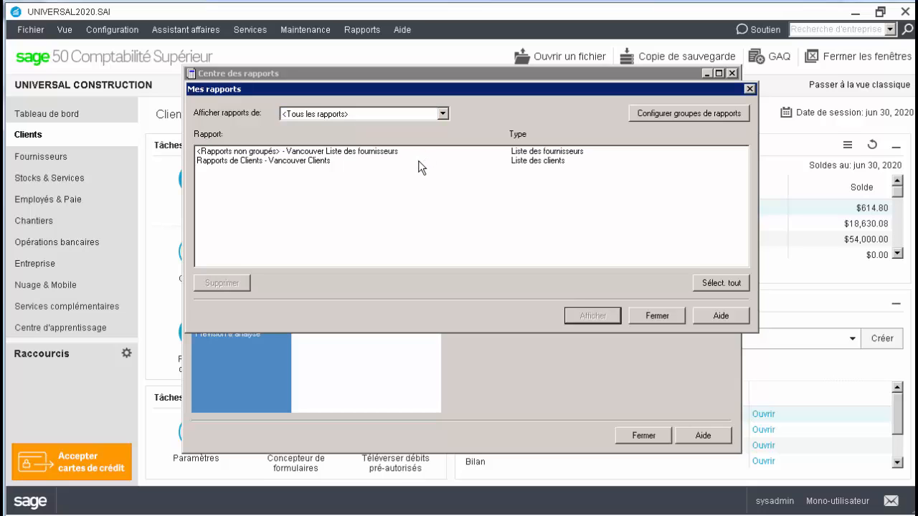
left_click(420, 162)
left_click(419, 162)
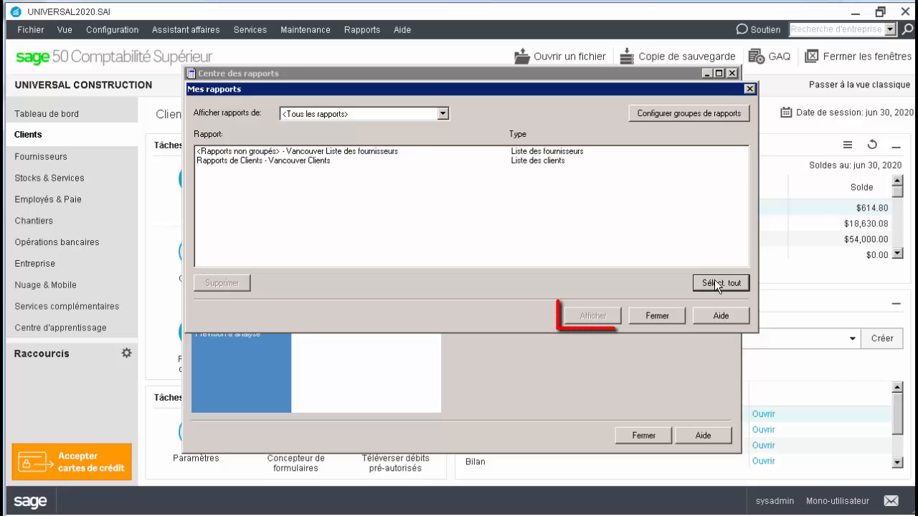
left_click(714, 281)
left_click(714, 281)
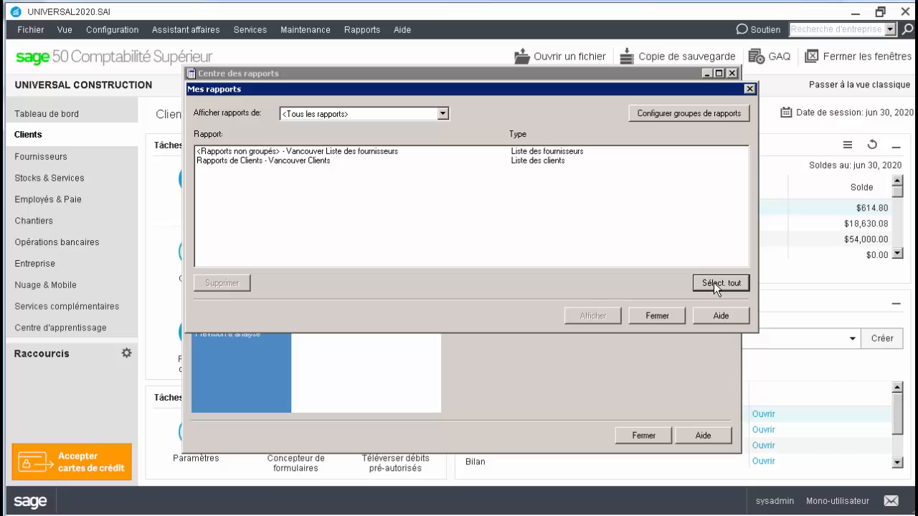
left_click(712, 287)
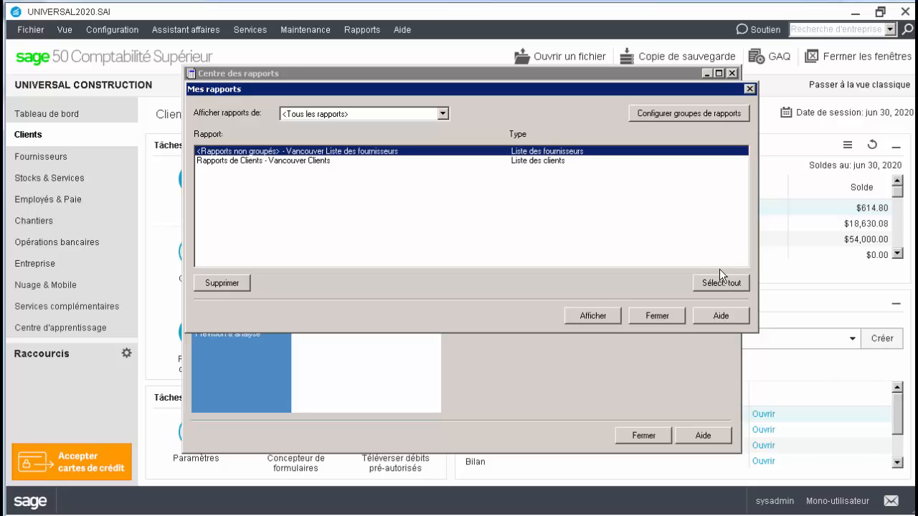
- Add a new report group named Rapports de Fournisseurs in the report group configuration
left_click(738, 114)
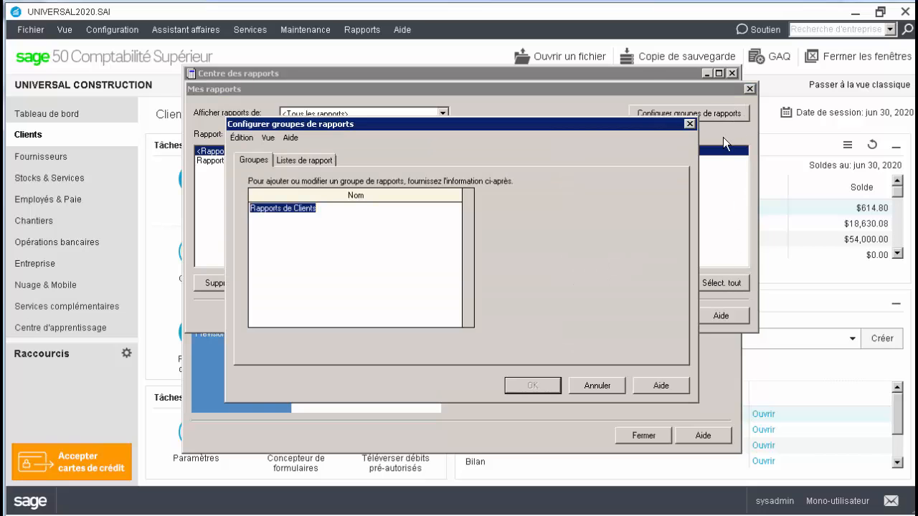
left_click(383, 219)
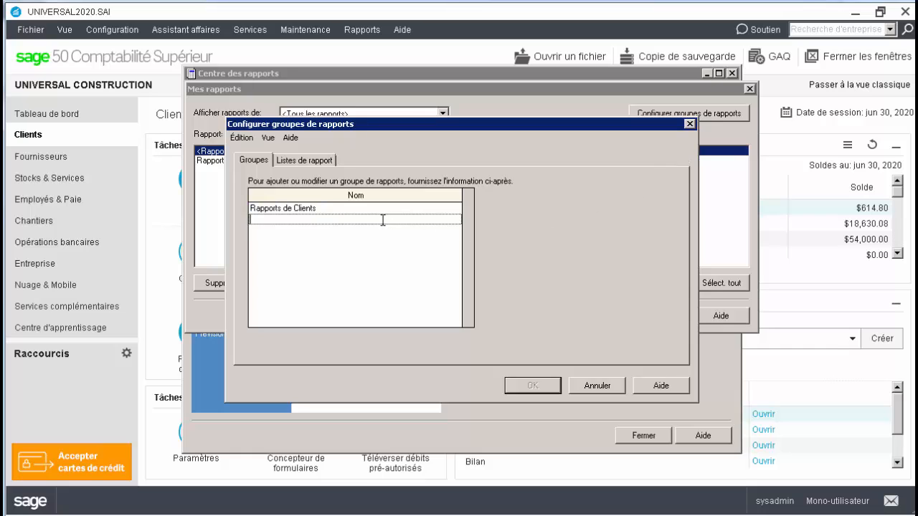
type("Rapports de Fournisseurs")
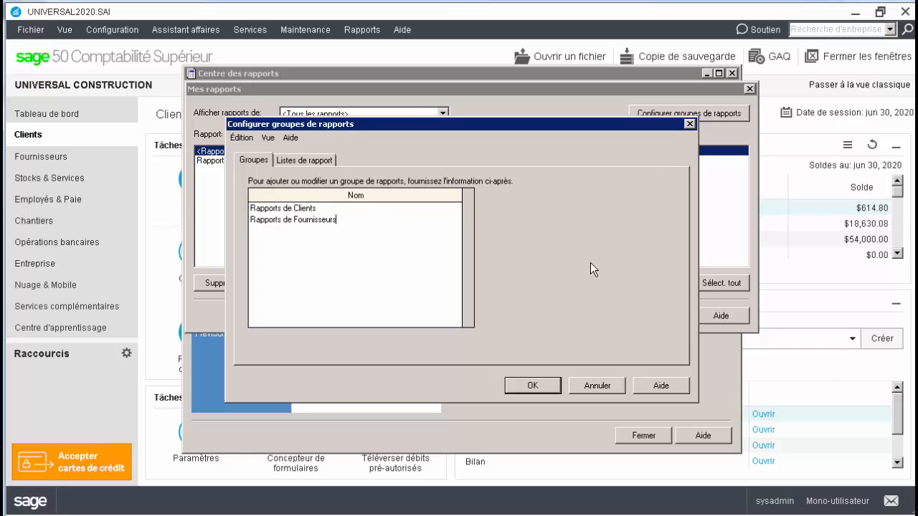
- Assign the Vancouver Liste des fournisseurs report to the Rapports de Fournisseurs group, save the group configuration and close Mes rapports
left_click(326, 159)
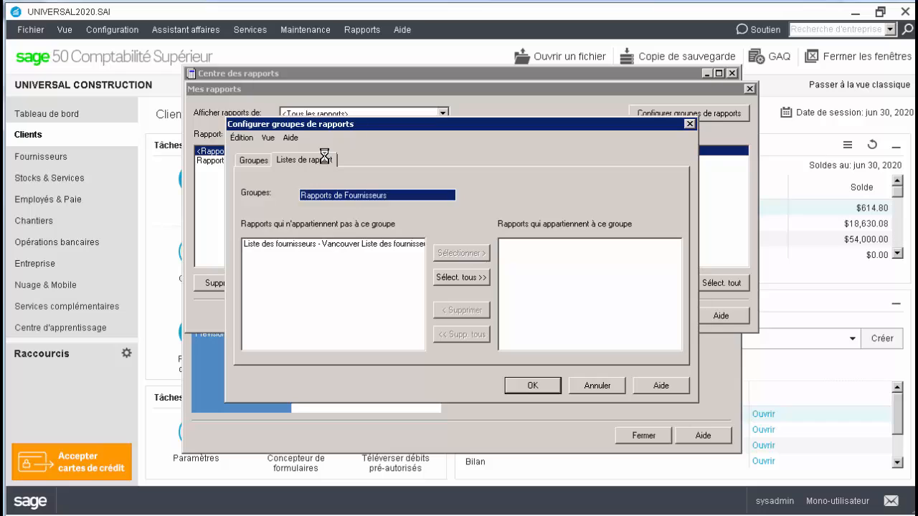
left_click(452, 192)
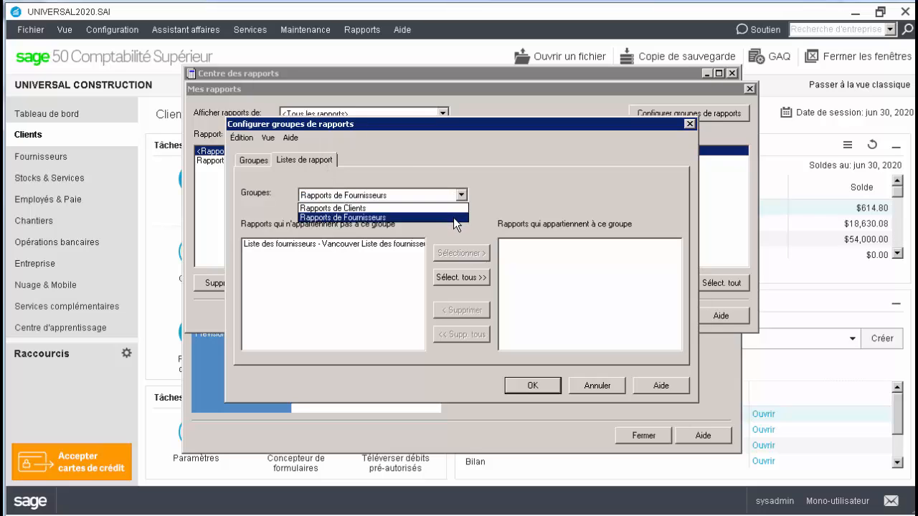
left_click(453, 217)
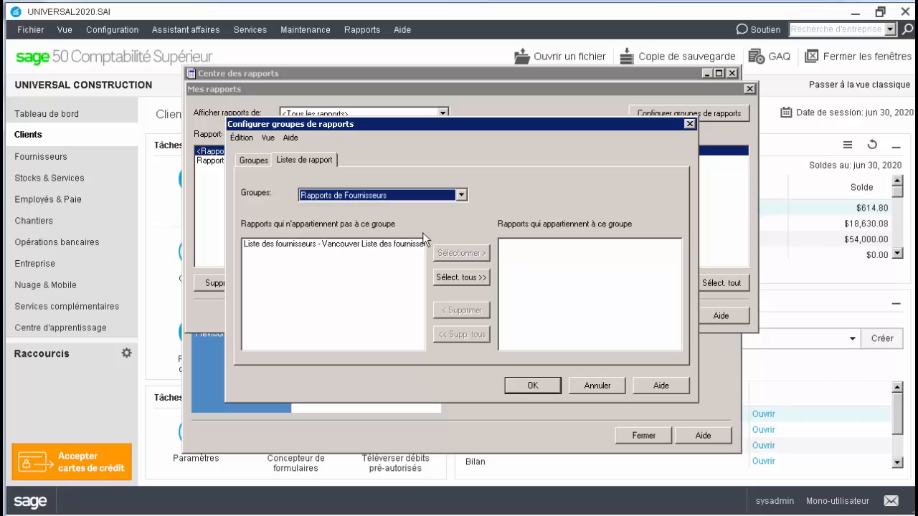
left_click(385, 248)
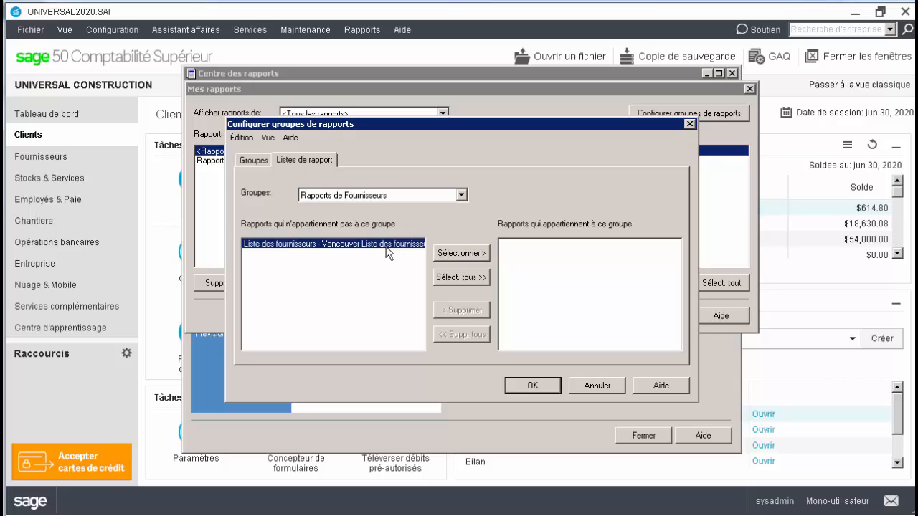
left_click(448, 253)
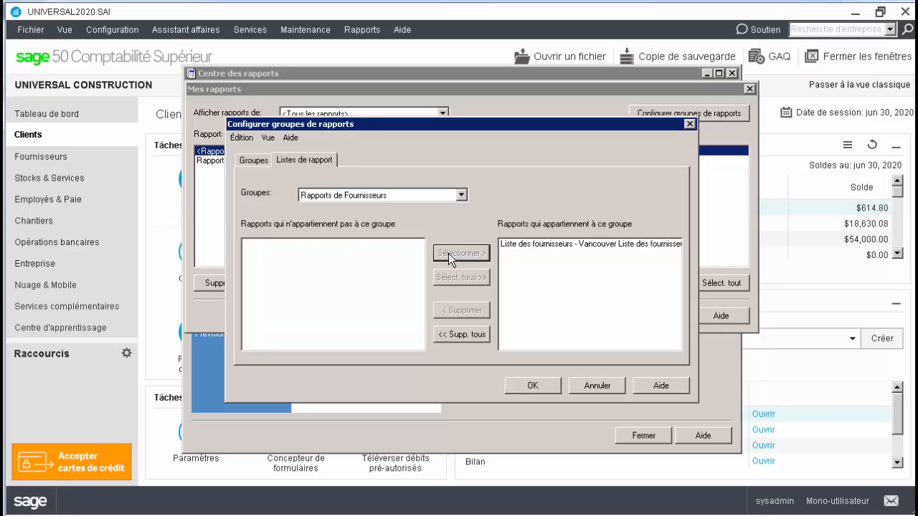
left_click(519, 385)
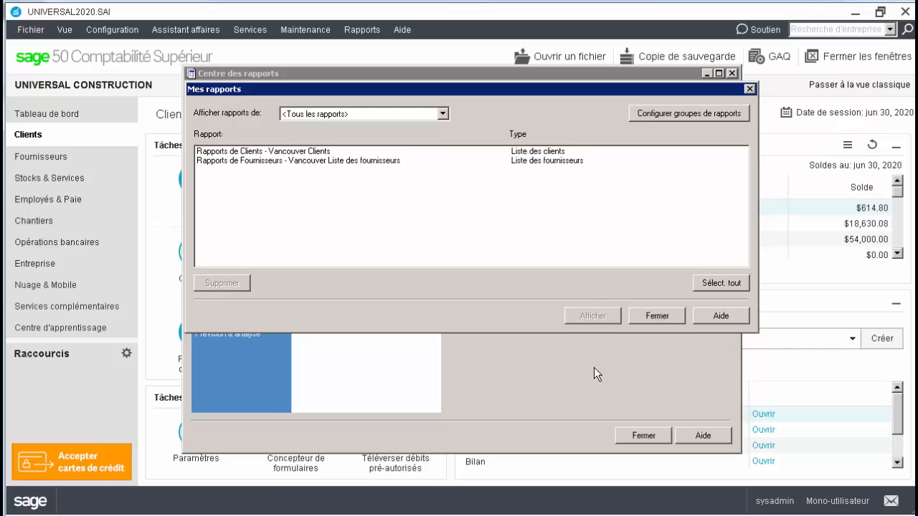
left_click(646, 316)
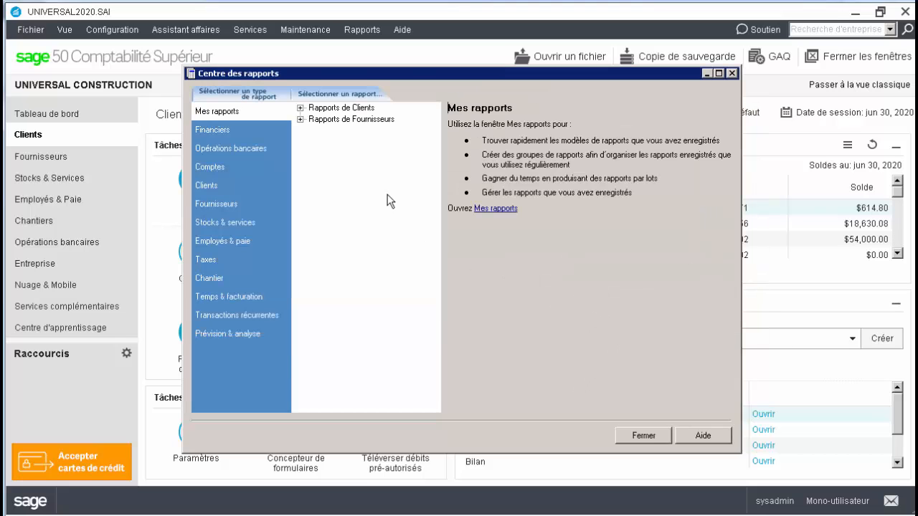
- Check the contents of the Rapports de Fournisseurs group in the report centre and view the other available report commands
left_click(299, 120)
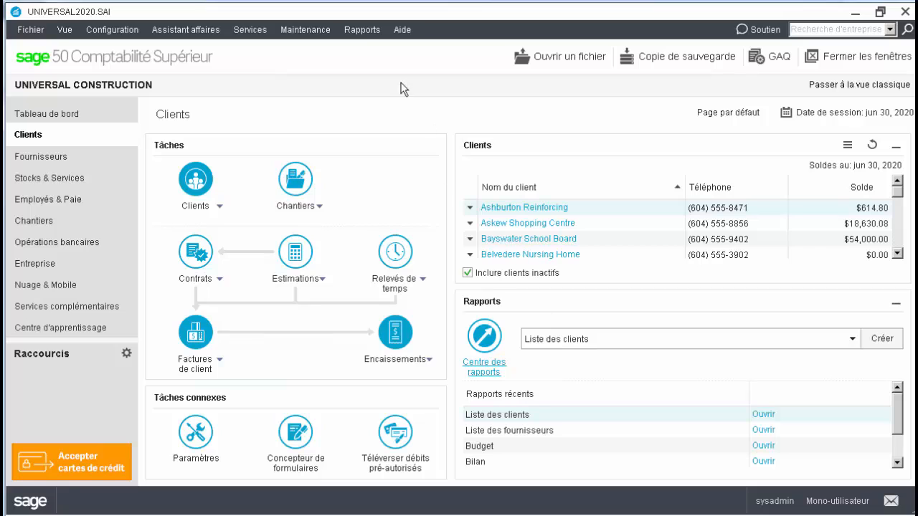
left_click(360, 30)
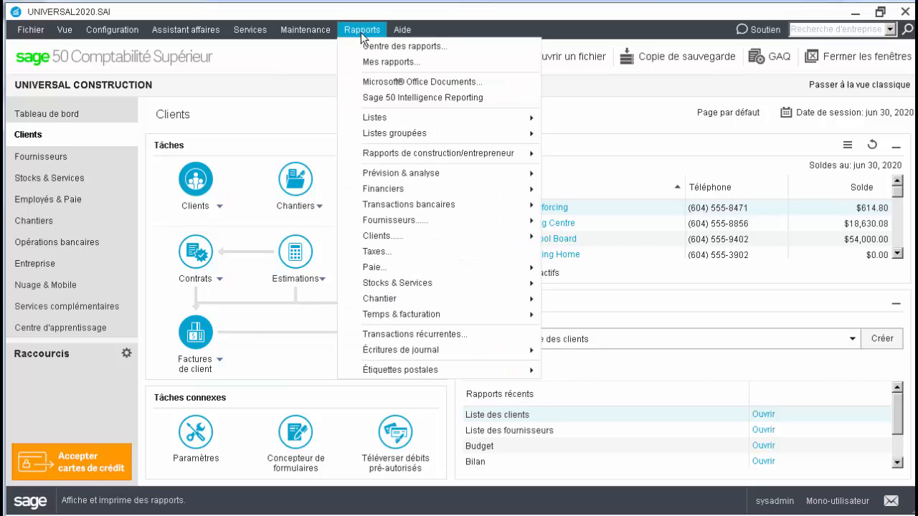
left_click(299, 70)
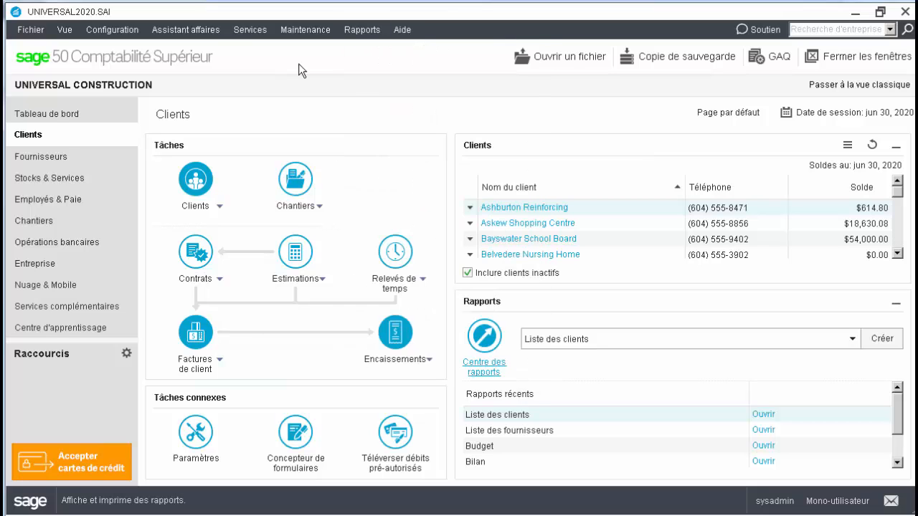